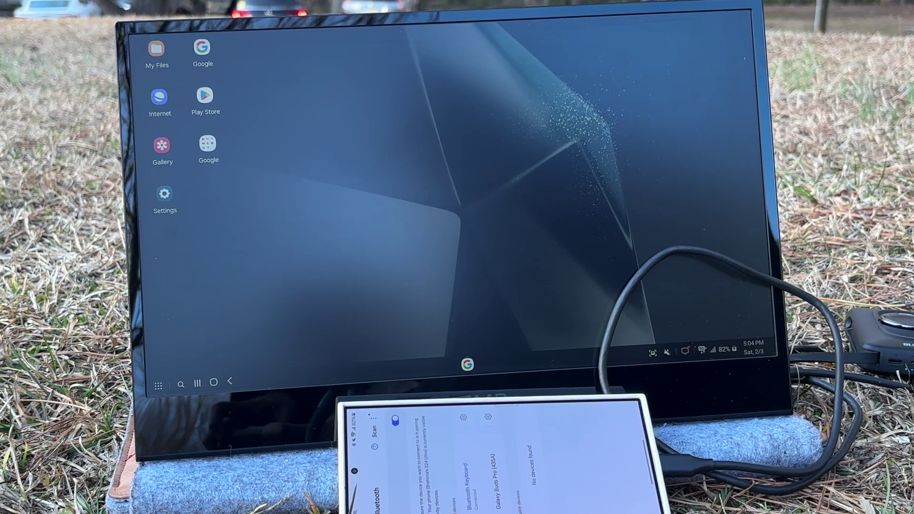
- Launch fuboTV from the last page of the DeX installed-apps list
left_click(176, 371)
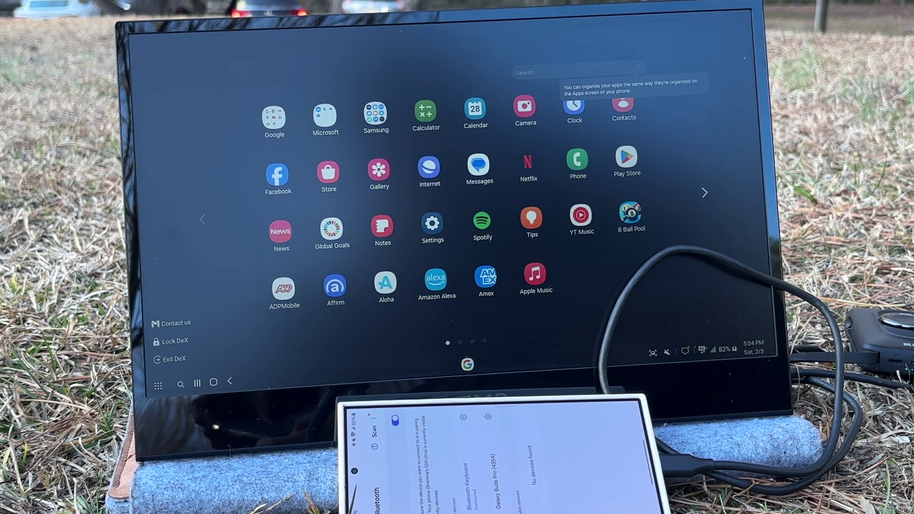
left_click(704, 193)
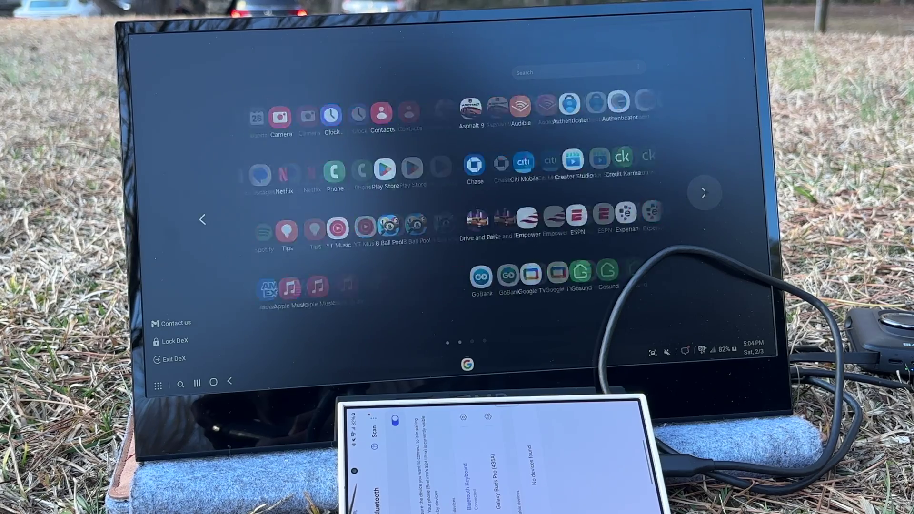
left_click(703, 193)
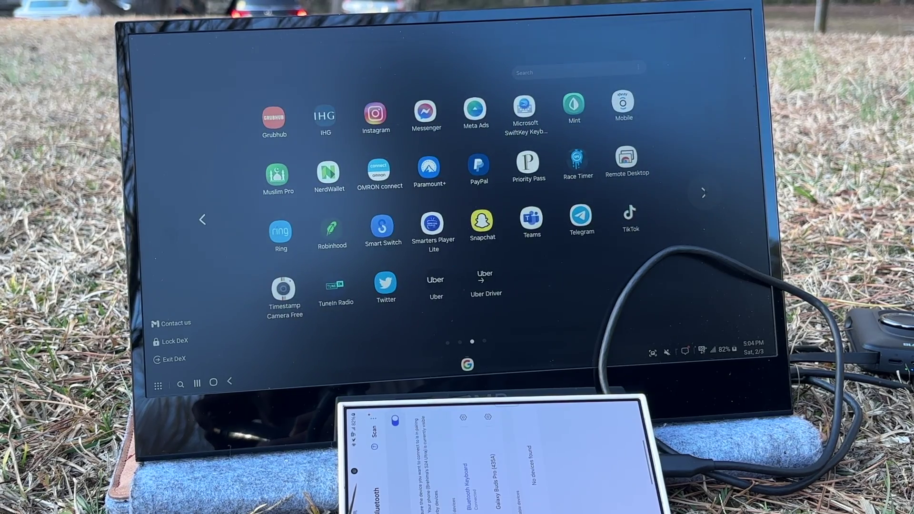
left_click(703, 193)
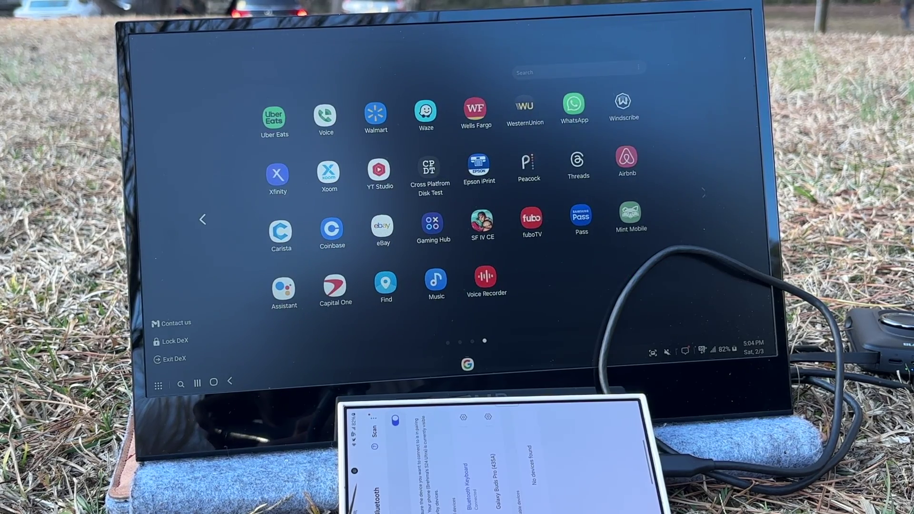
left_click(531, 218)
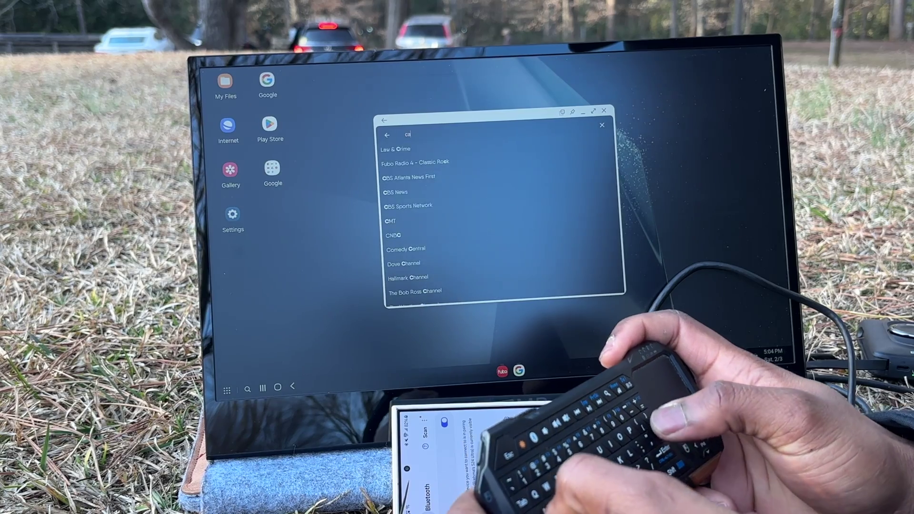
type("ap")
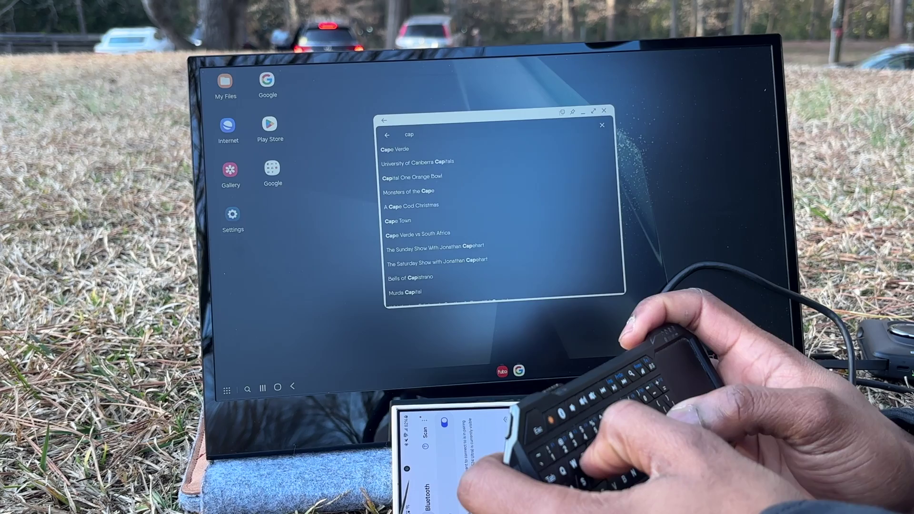
type("e")
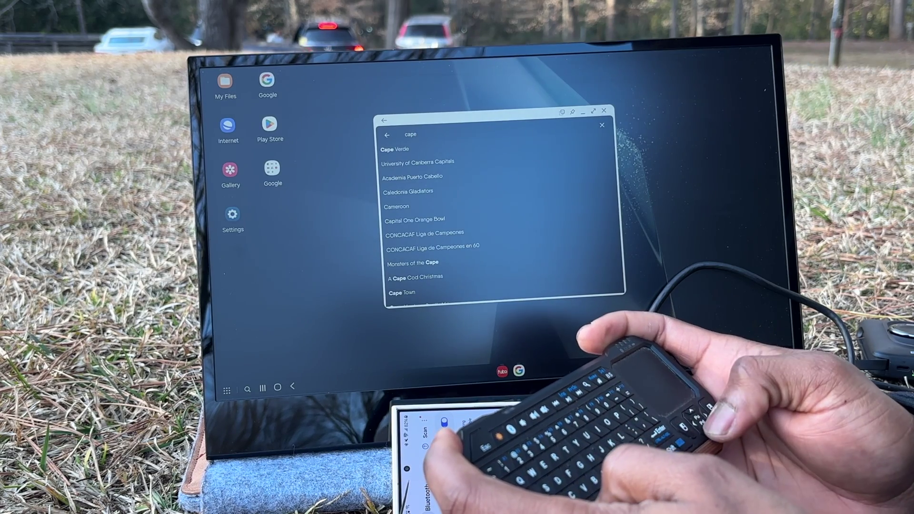
- Choose the Cape Verde search suggestion and start the Cape Verde vs South Africa match
key("Down")
key("Up")
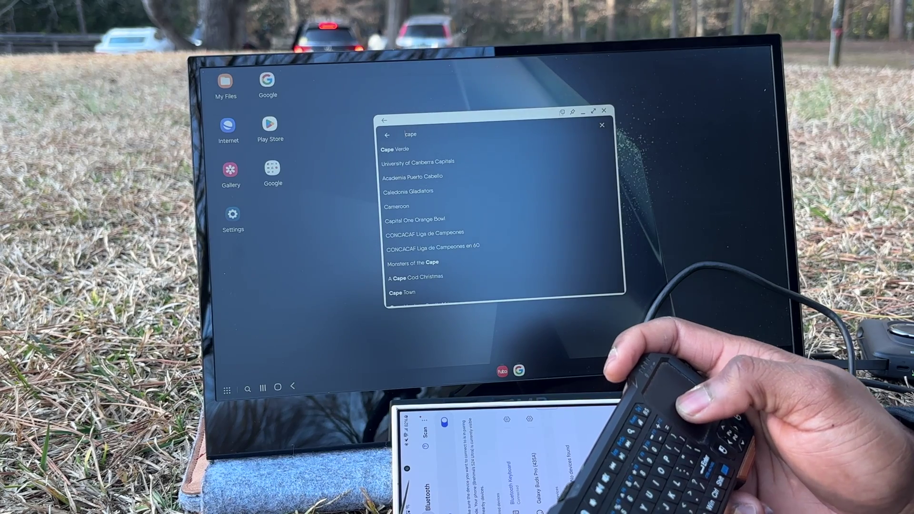
key("Return")
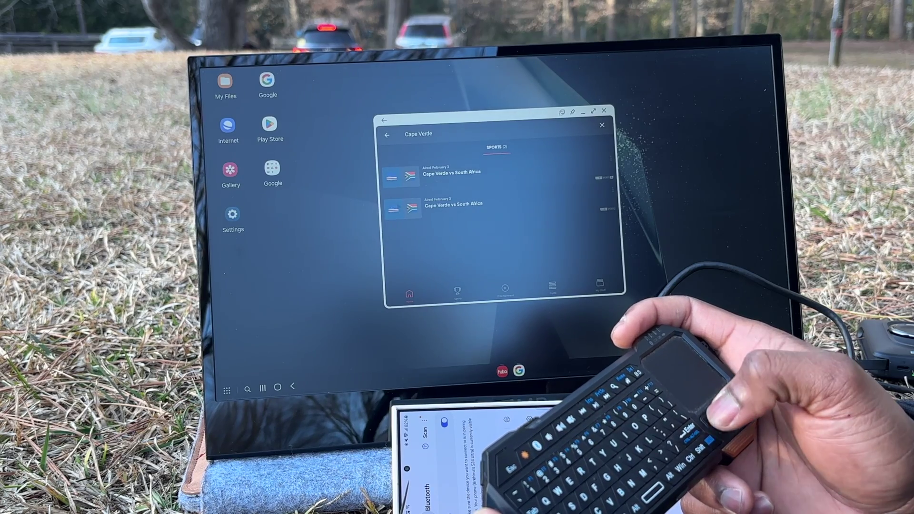
key("Escape")
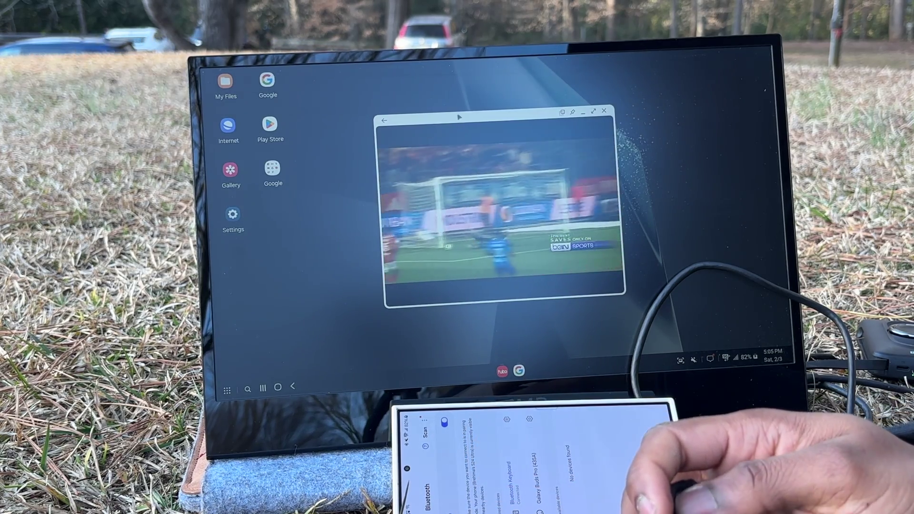
- Play the fuboTV match fullscreen, then return it to windowed playback
left_click(594, 112)
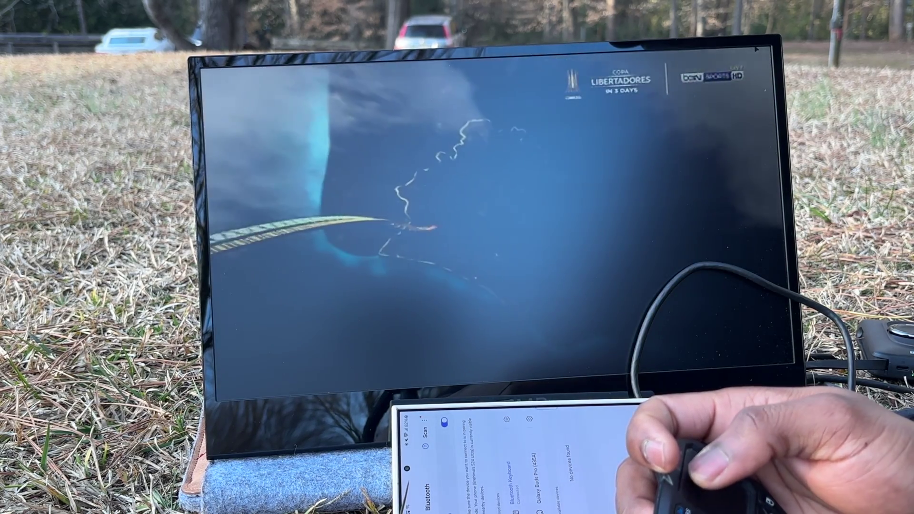
key("Escape")
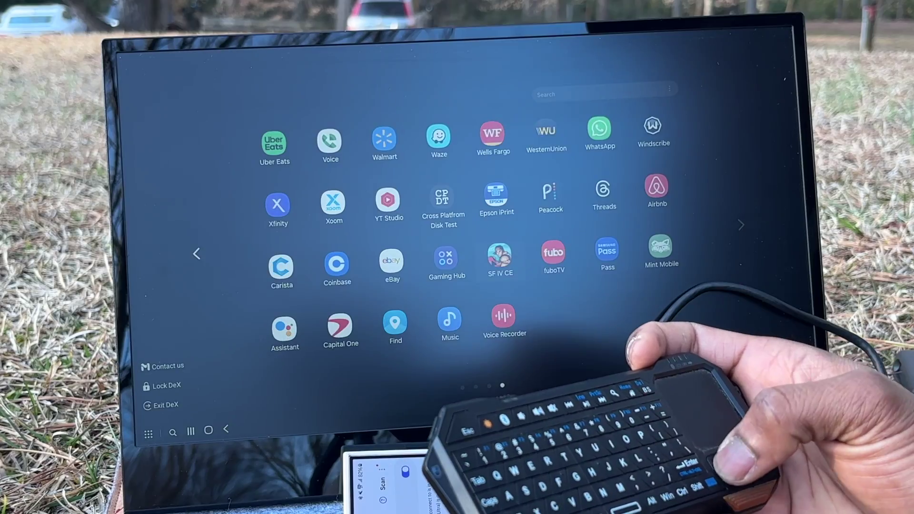
- Launch Street Fighter IV Champion Edition and move its terms dialog left of the match
key("Return")
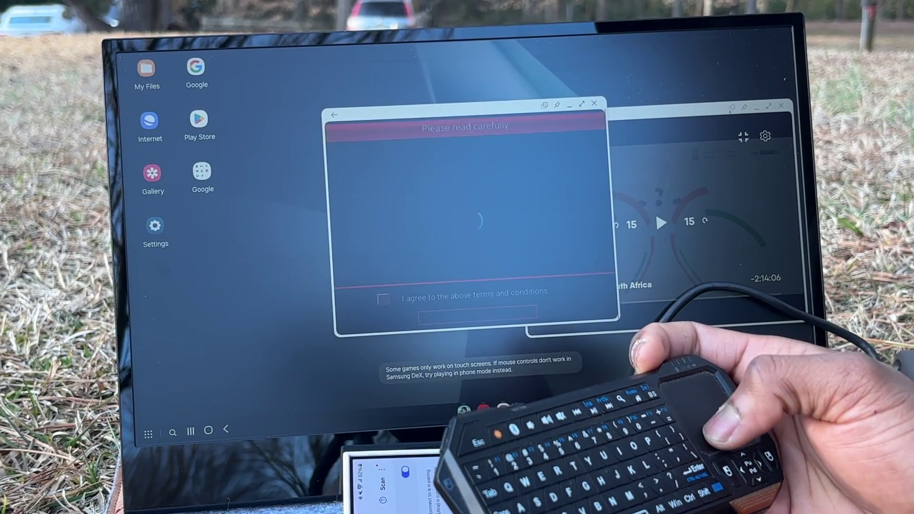
key("alt+Tab")
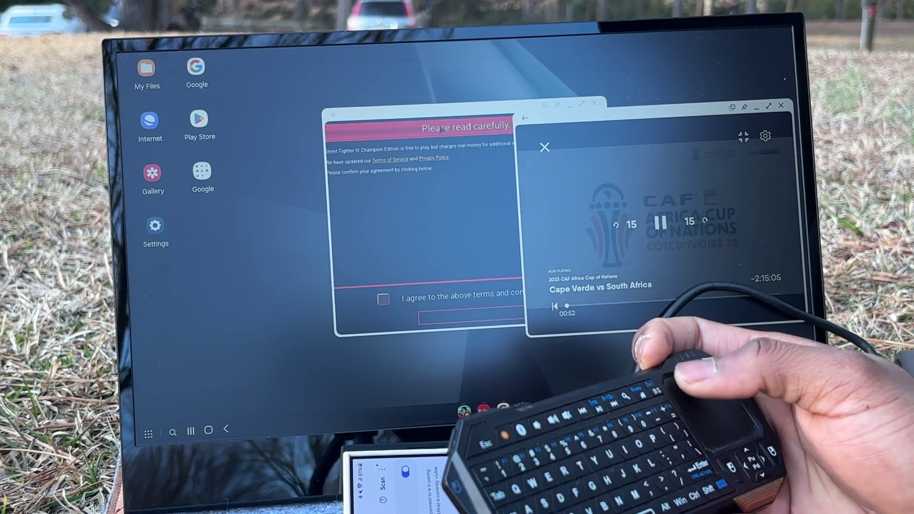
key("alt+Tab")
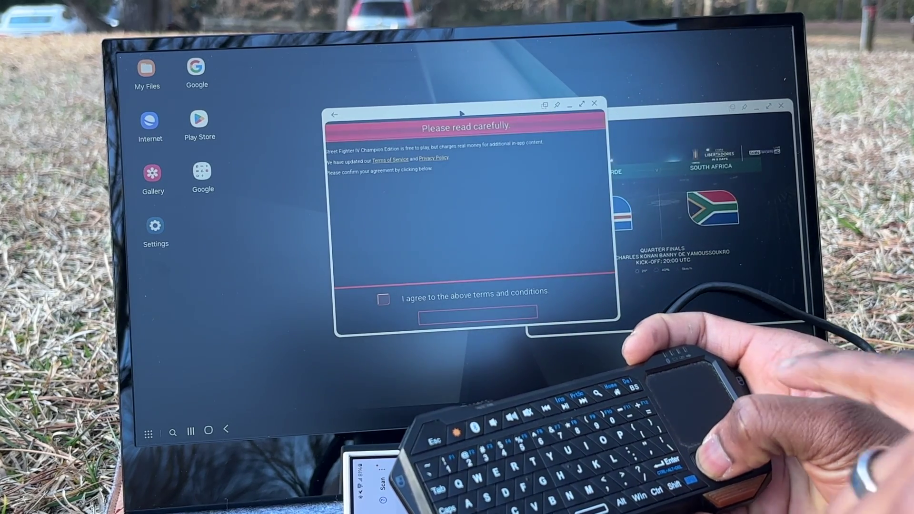
left_click_drag(462, 113, 310, 118)
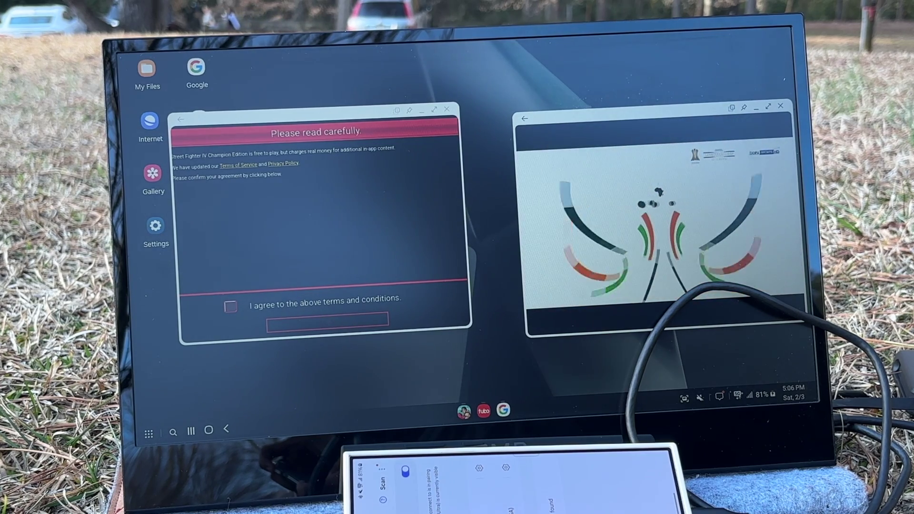
- Accept the Street Fighter IV terms and dismiss the download size notice
left_click(230, 306)
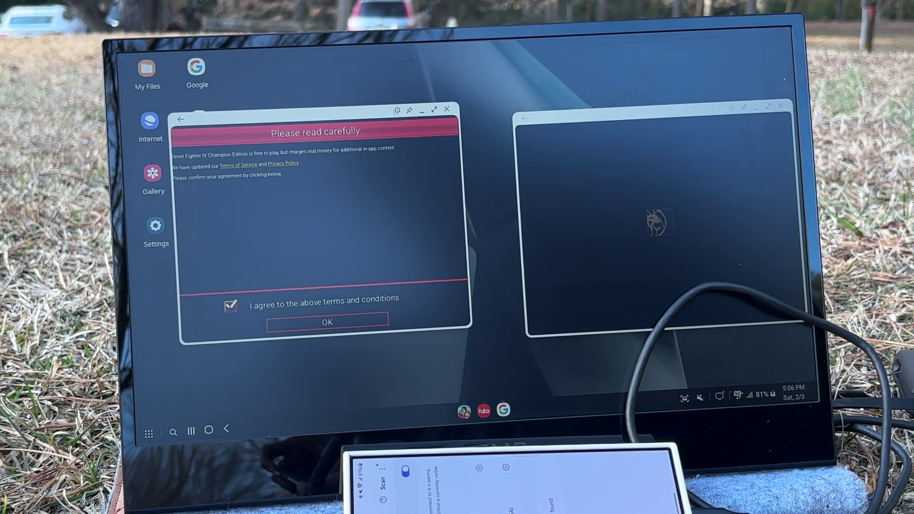
left_click(327, 322)
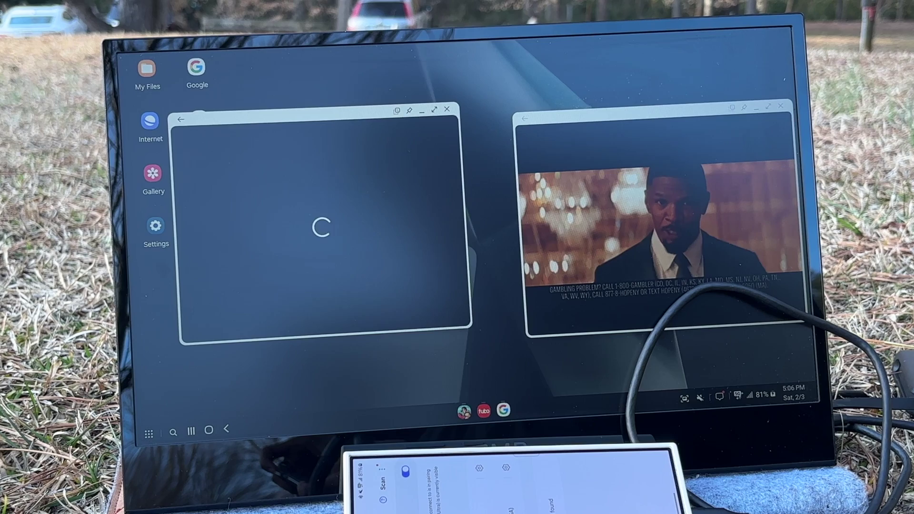
left_click(325, 264)
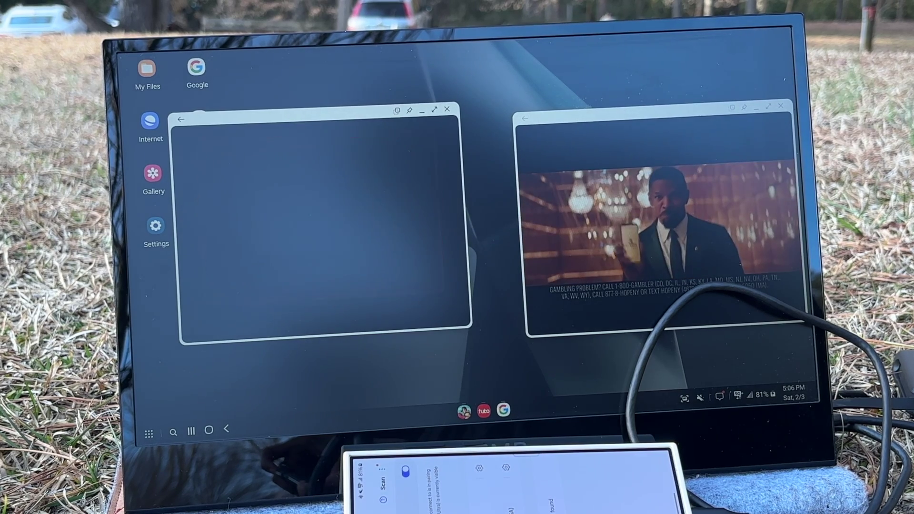